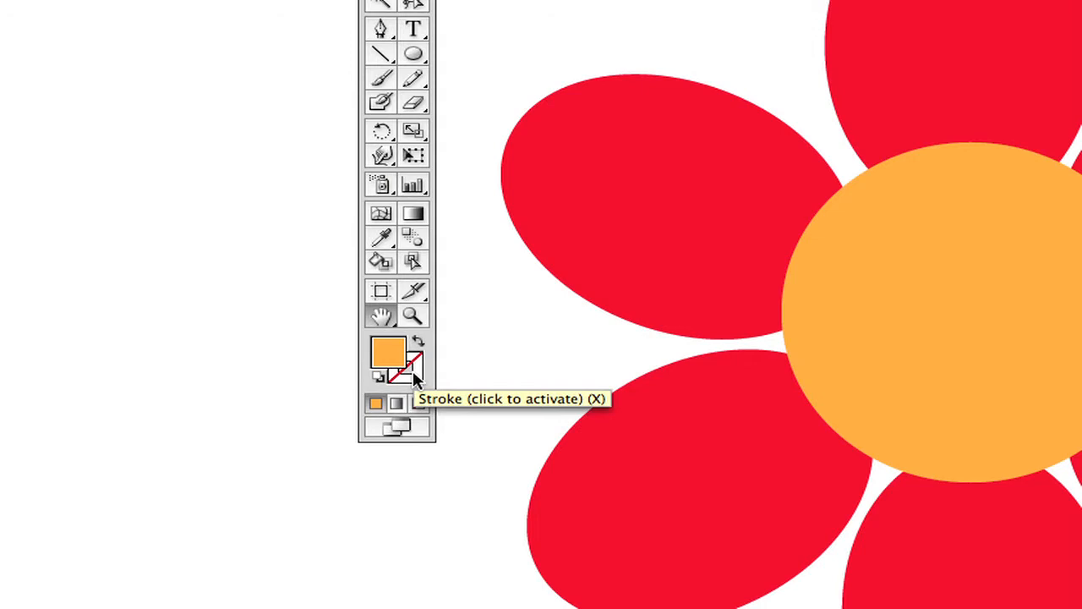
Make the fill attribute active and fill the flower's orange central circle with the dark green swatch.
left_click(413, 370)
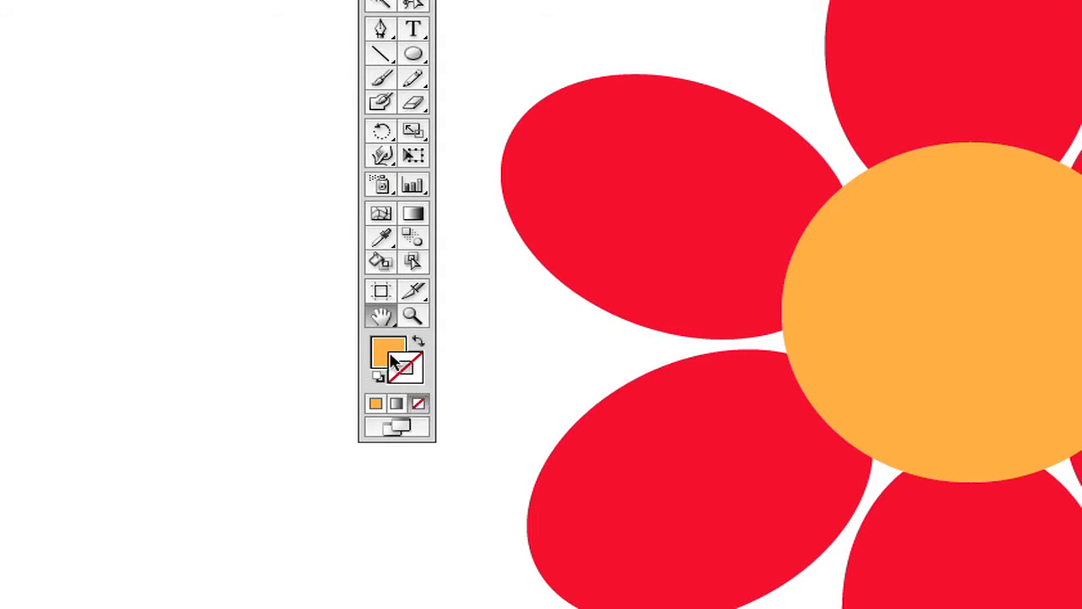
left_click(384, 350)
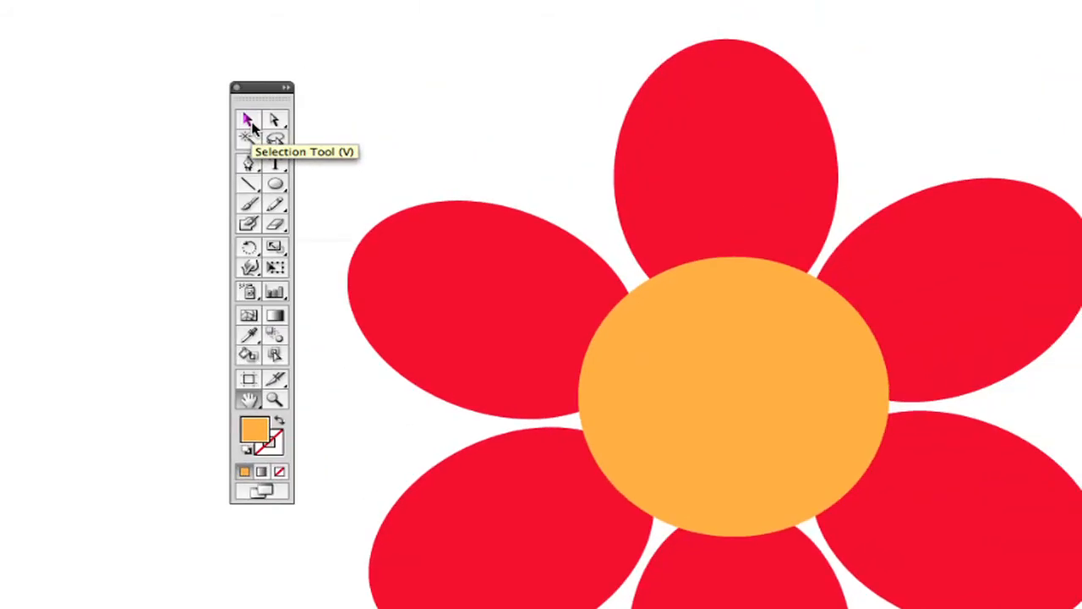
left_click(249, 121)
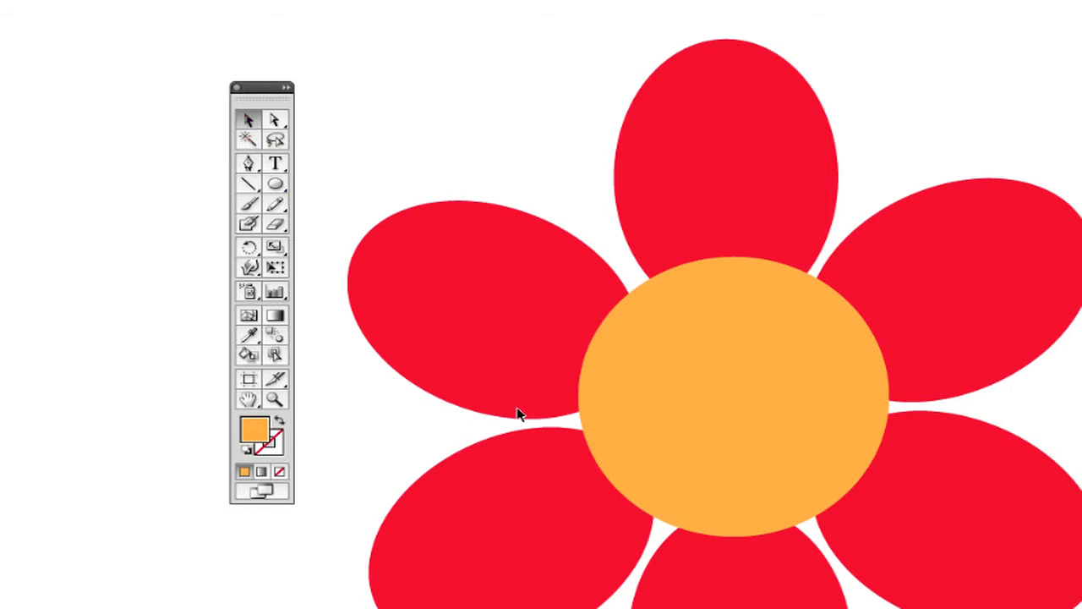
left_click(775, 431)
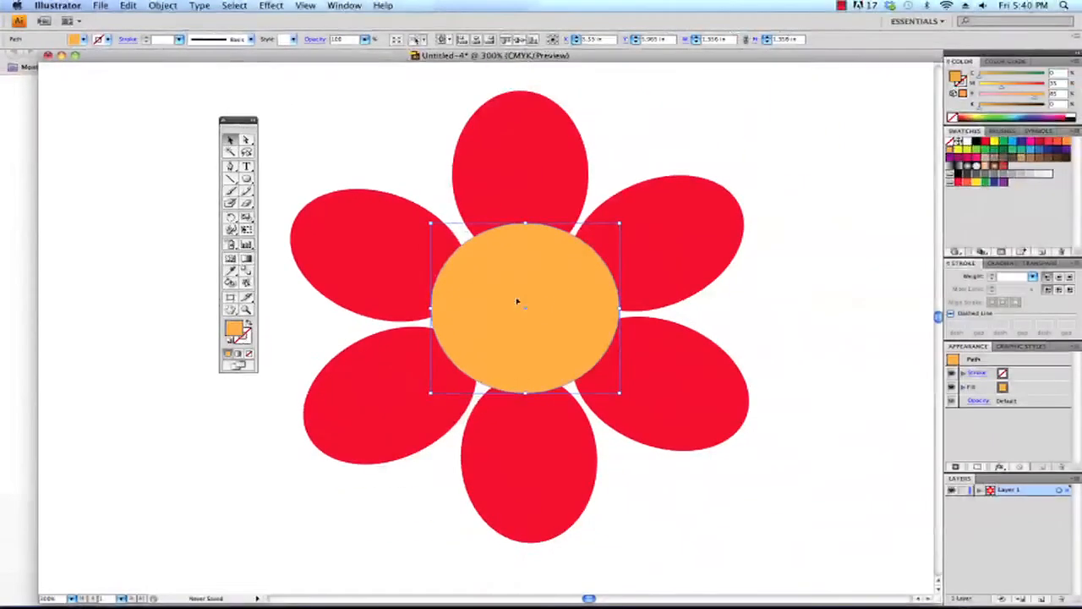
left_click(1003, 151)
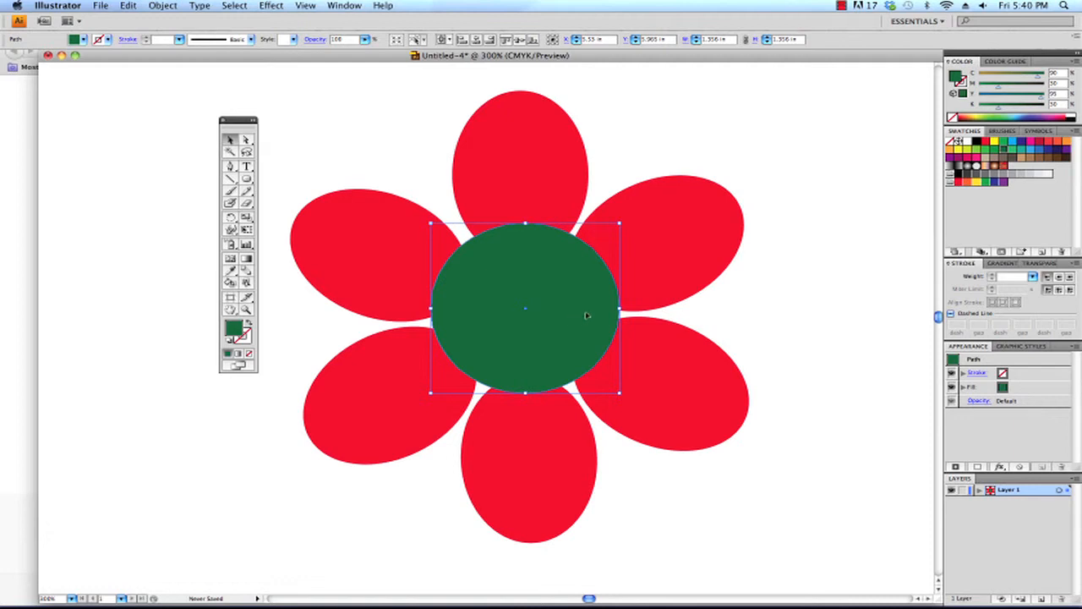
Give the green central circle a black stroke and deselect it to inspect the outline up close.
left_click(248, 340)
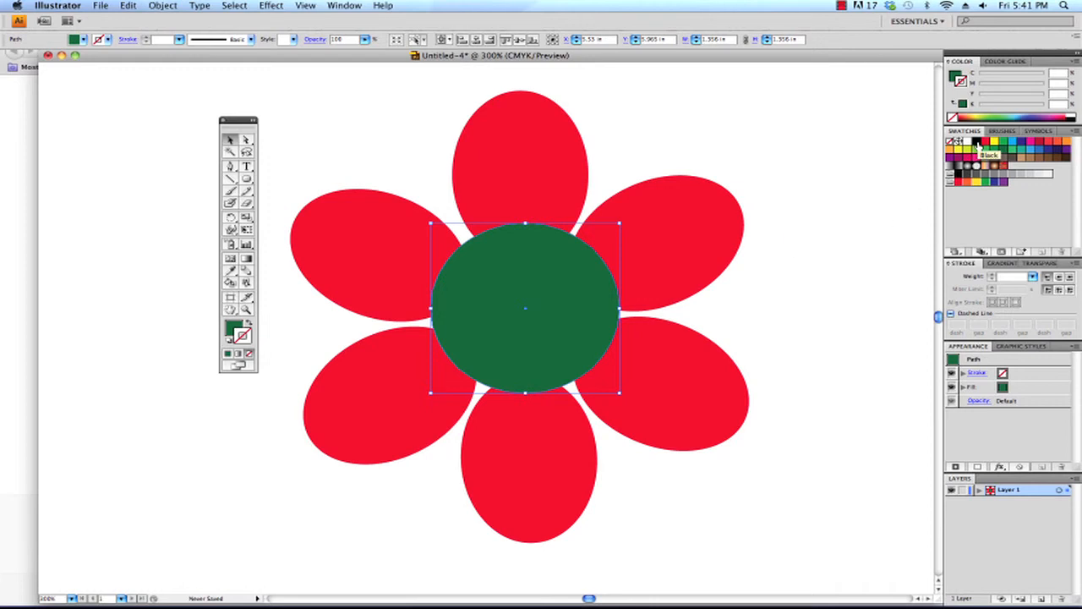
left_click(978, 143)
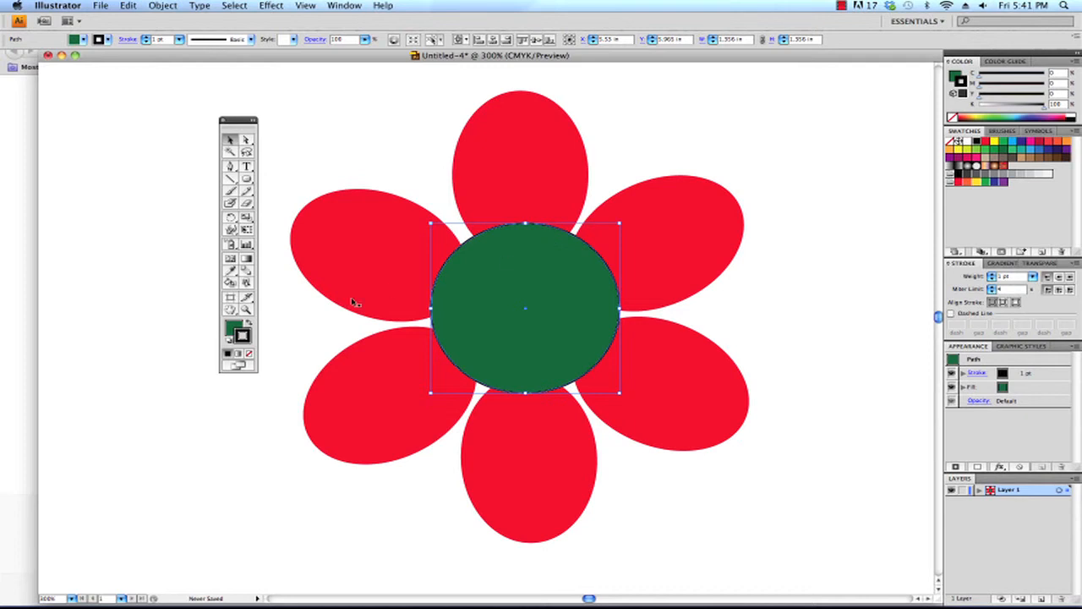
left_click(246, 309)
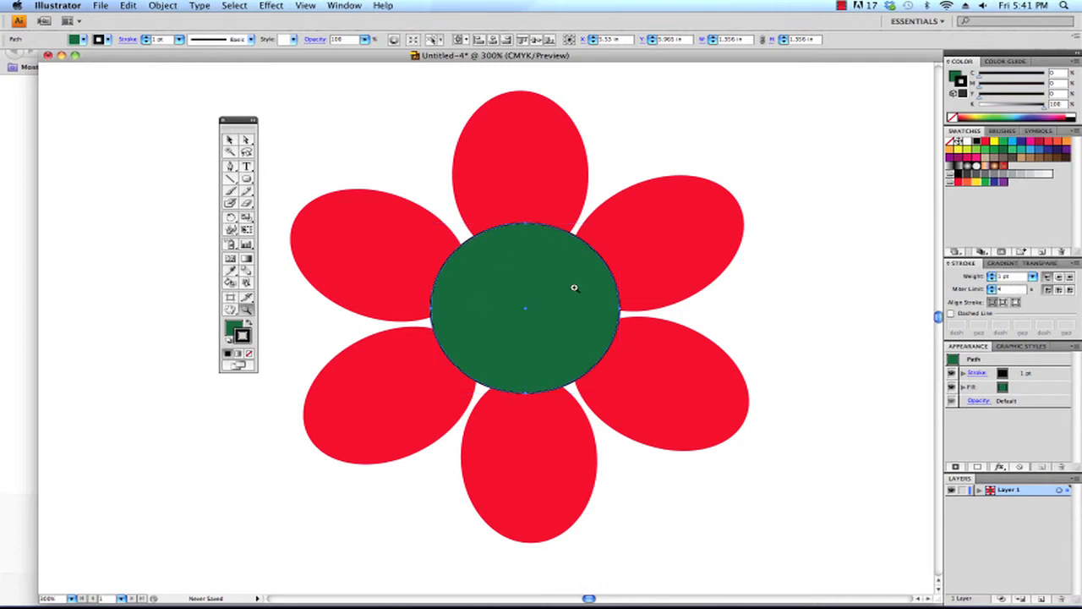
left_click(530, 289)
left_click(463, 361)
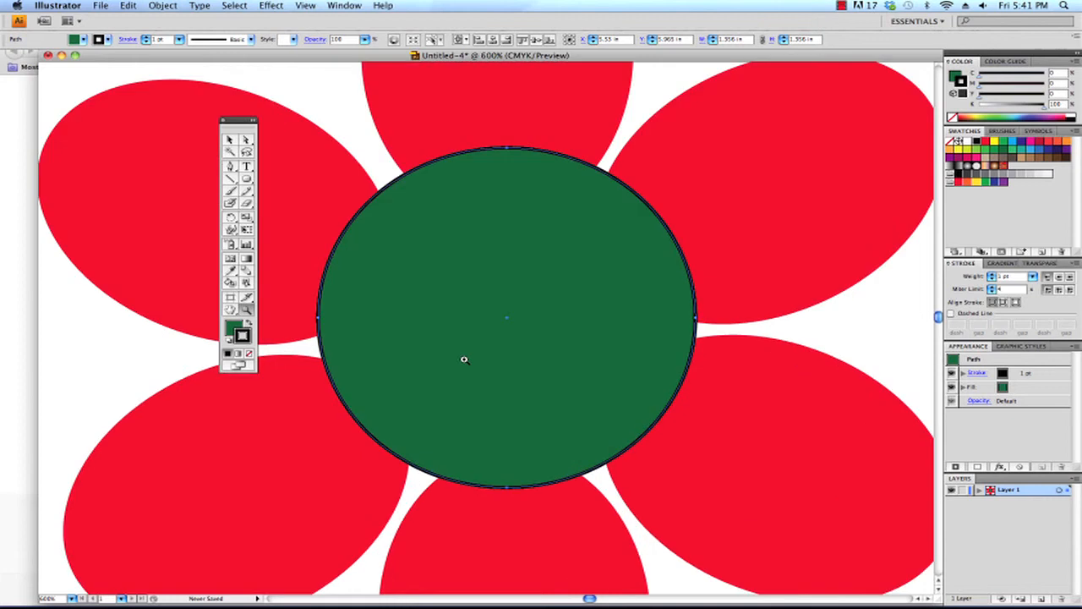
left_click(230, 140)
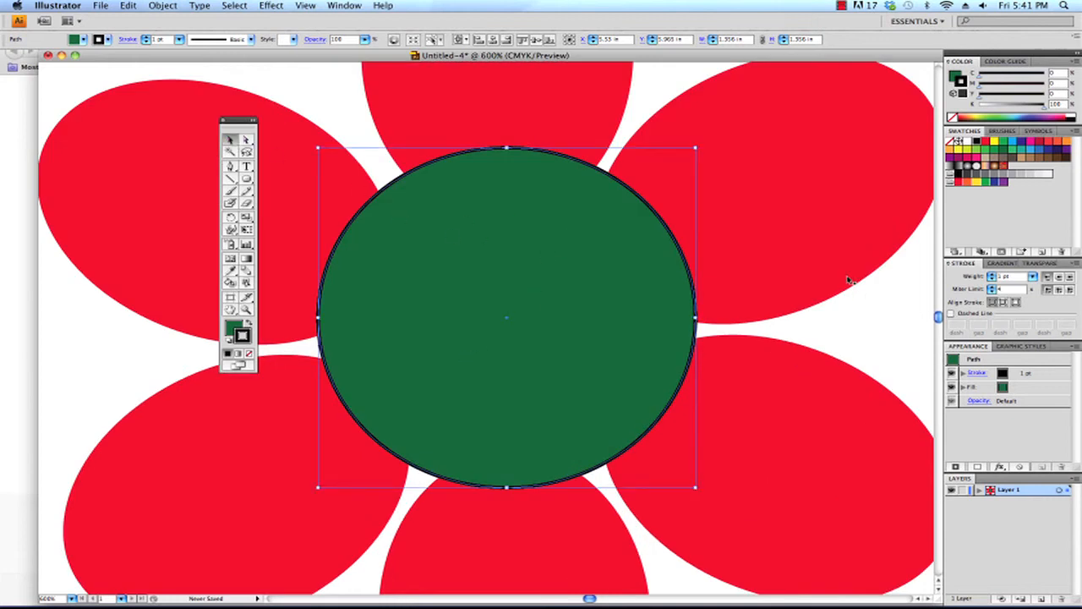
left_click(865, 300)
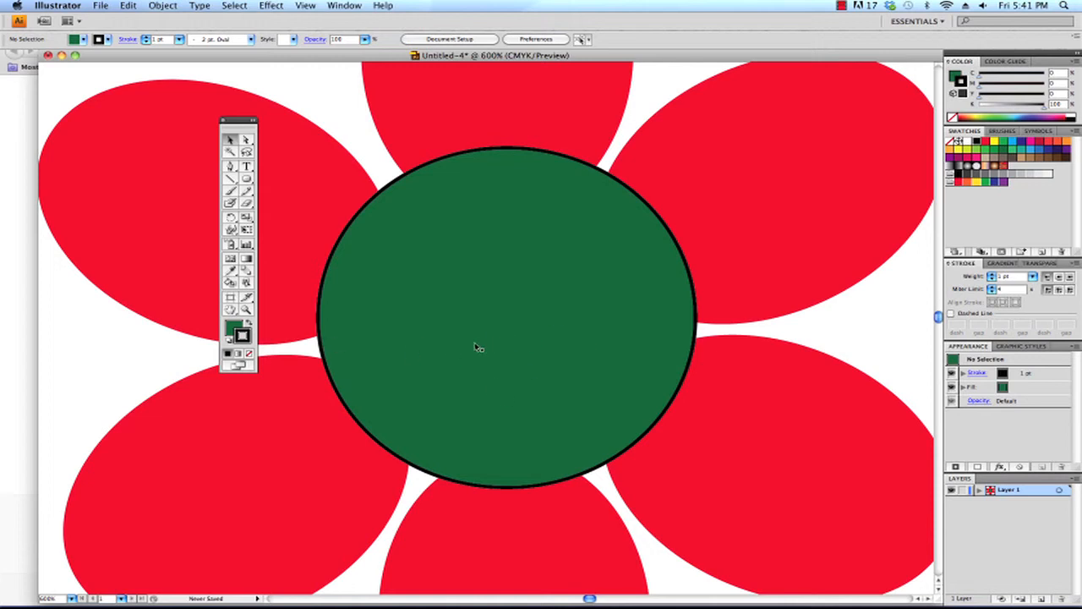
Swap the central circle's fill and stroke colours, inspect it deselected, and swap them back.
left_click(534, 309)
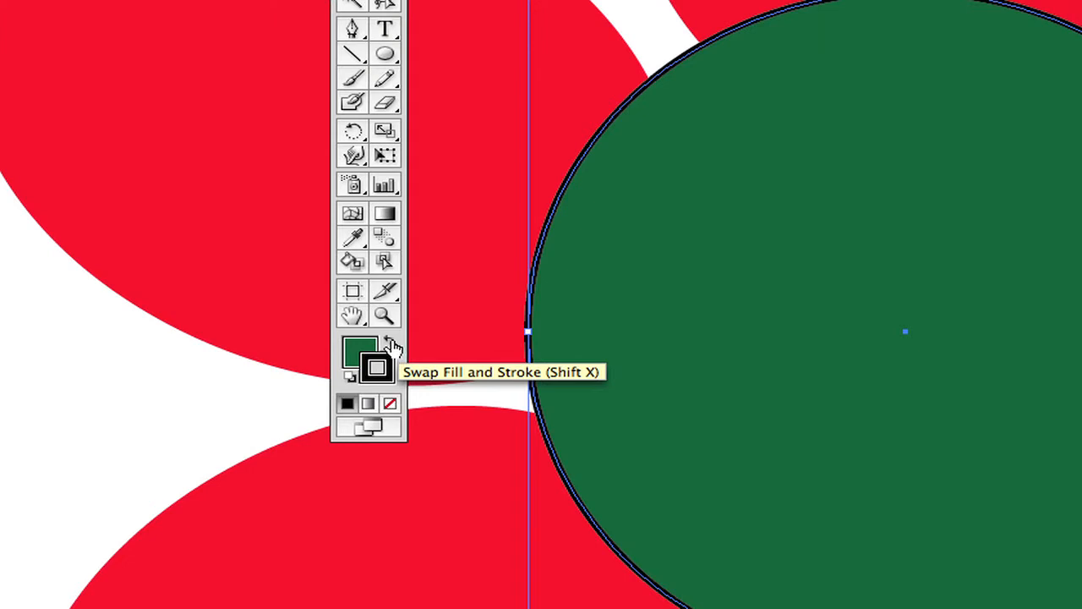
left_click(392, 345)
key("ctrl+shift+a")
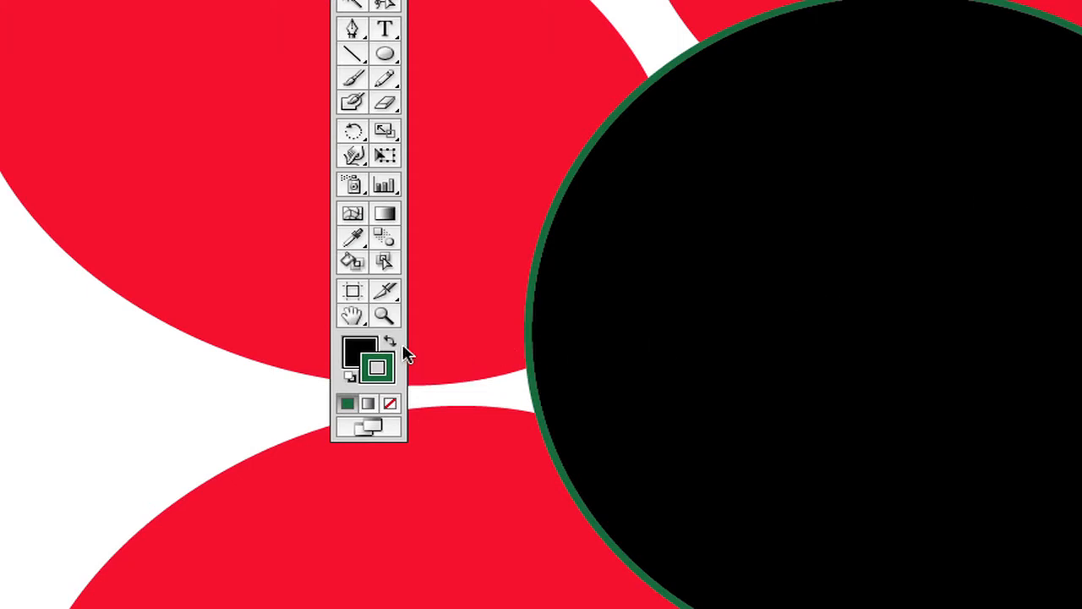
left_click(798, 323)
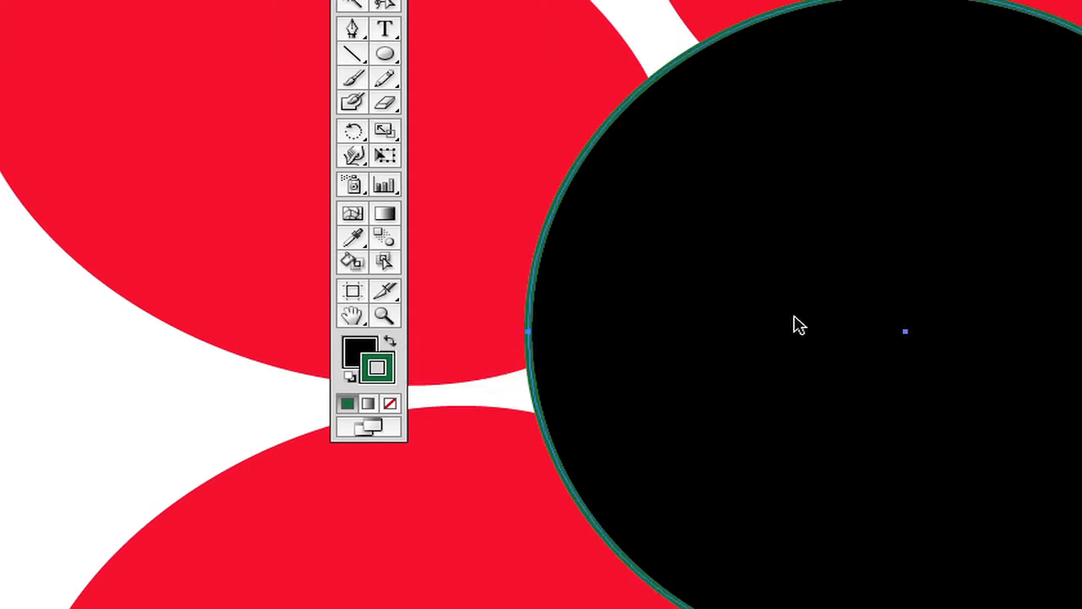
left_click(391, 342)
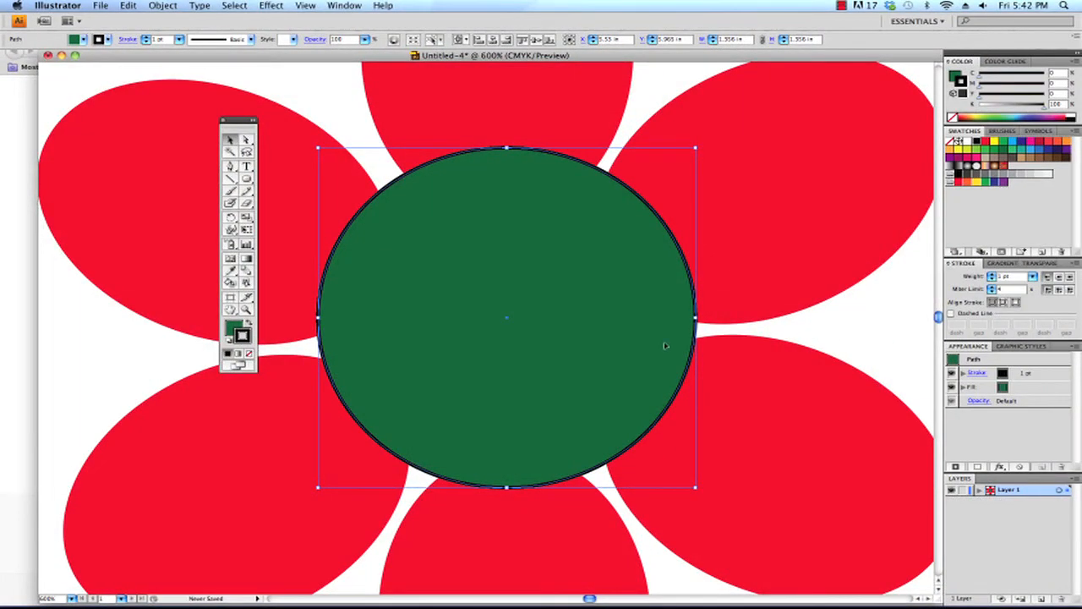
Remove the central circle's stroke, exchange its fill with the empty stroke, and deselect it.
left_click(249, 352)
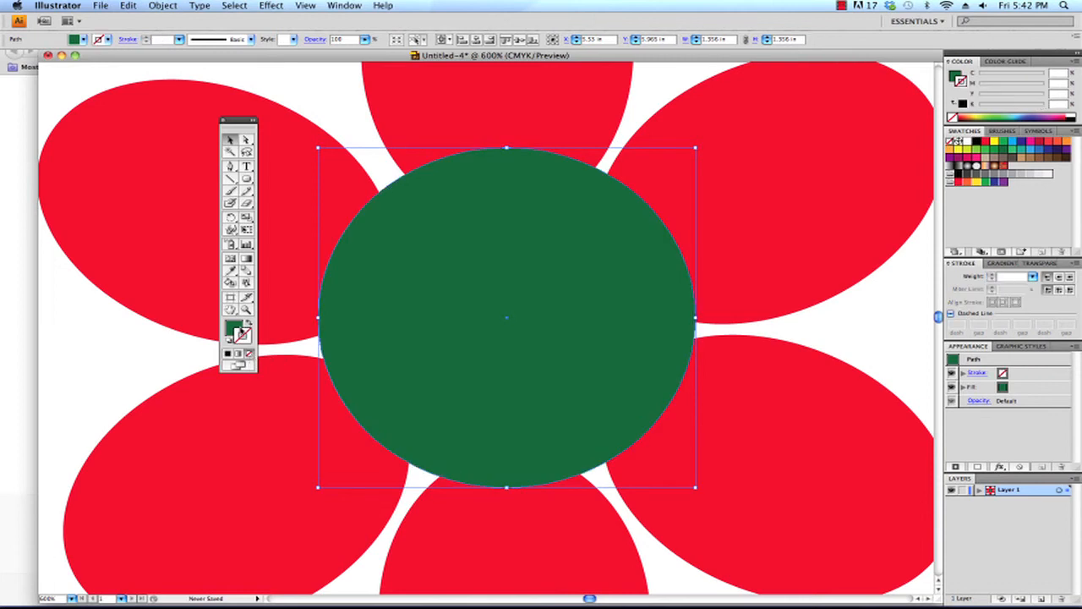
left_click(233, 328)
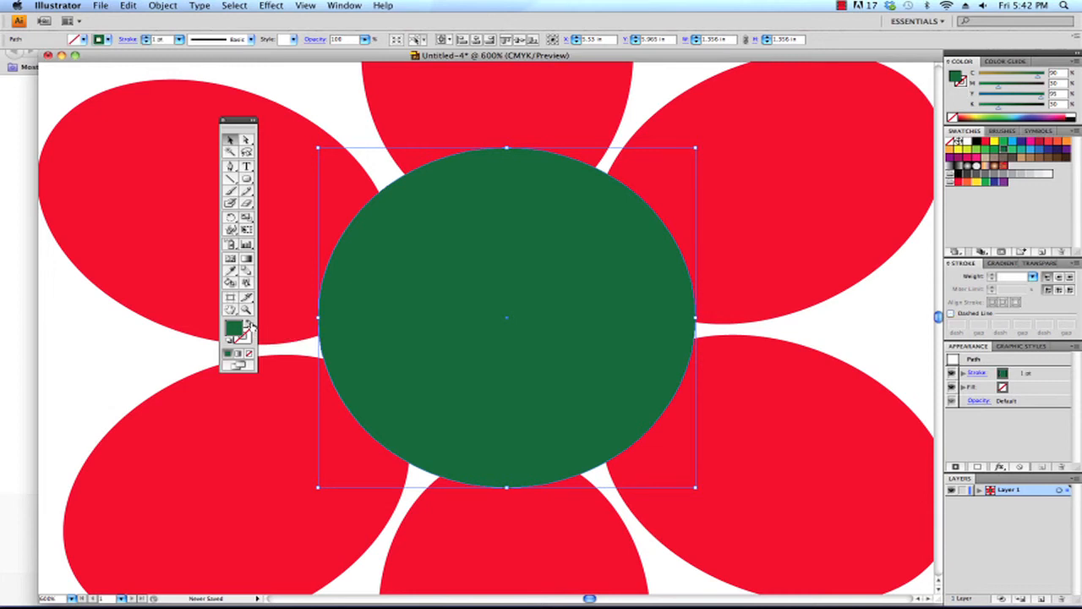
left_click(250, 326)
left_click(890, 332)
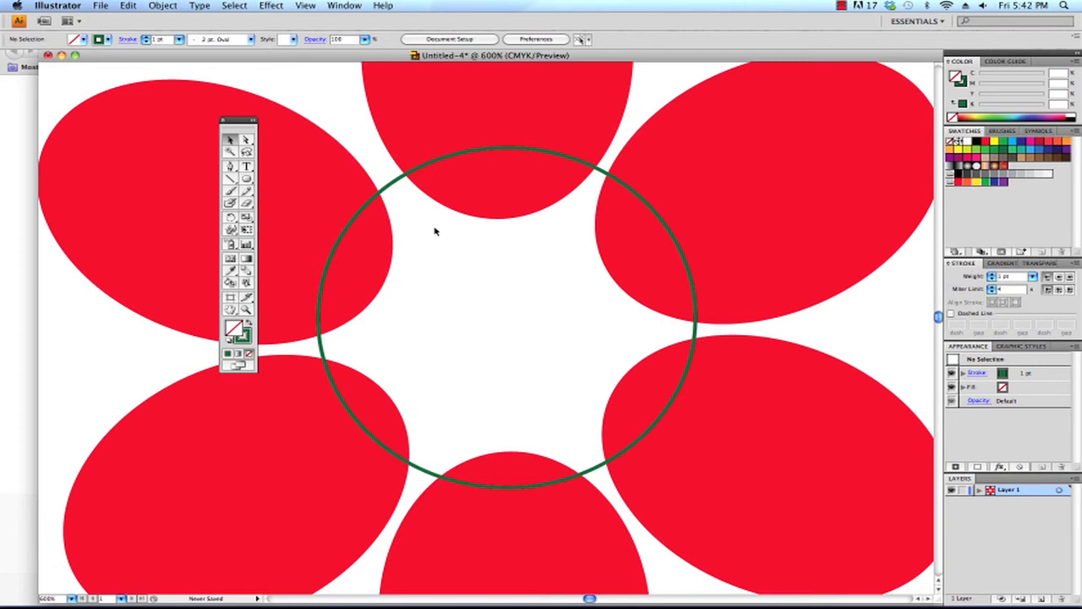
Swap the outlined circle's stroke back to a green fill without a stroke and deselect it.
left_click(401, 182)
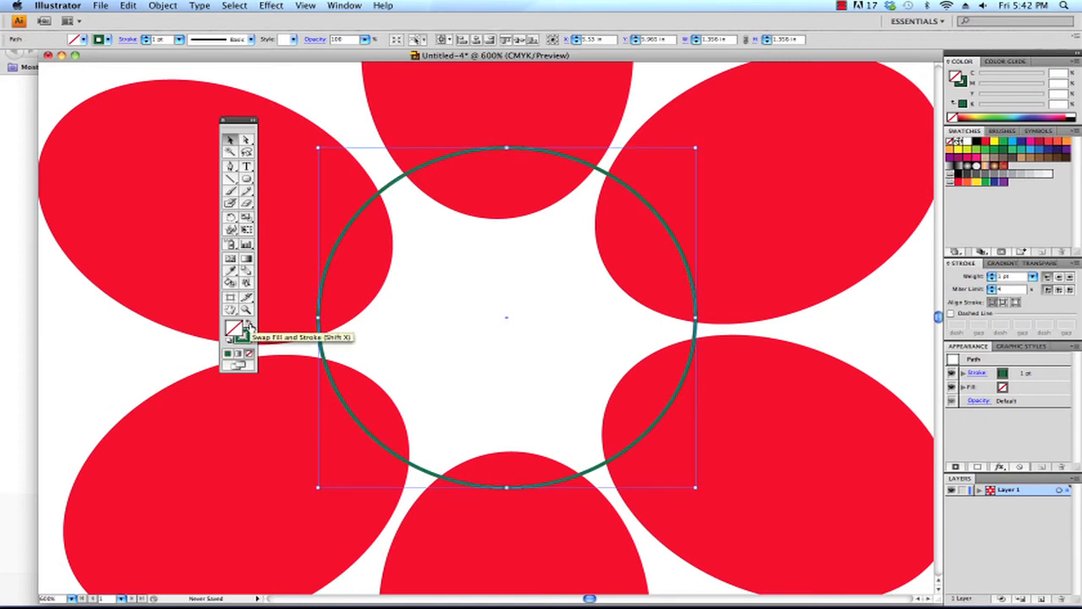
left_click(247, 326)
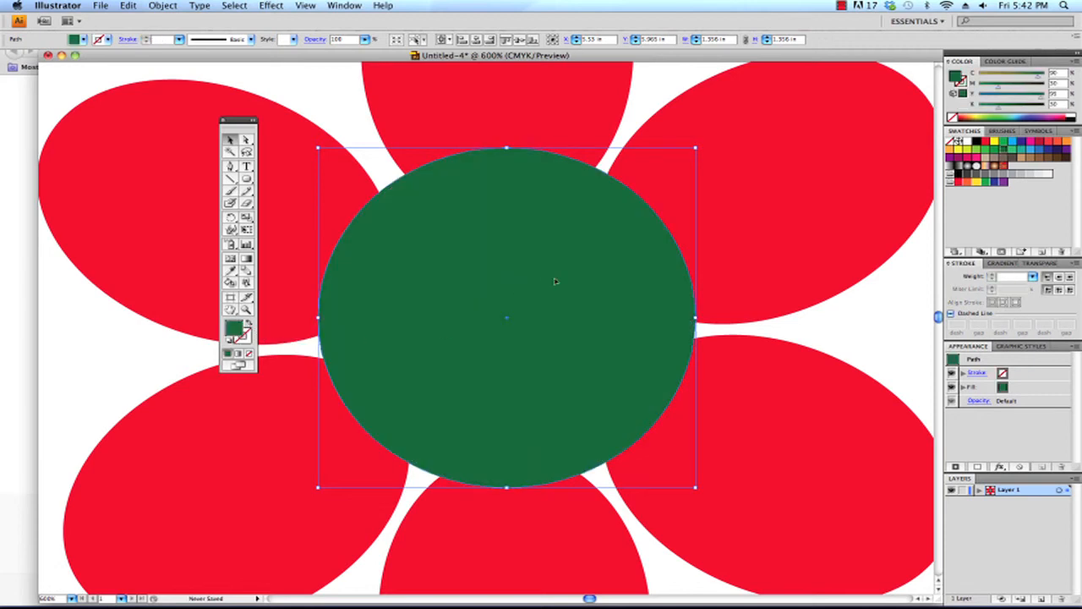
left_click(849, 328)
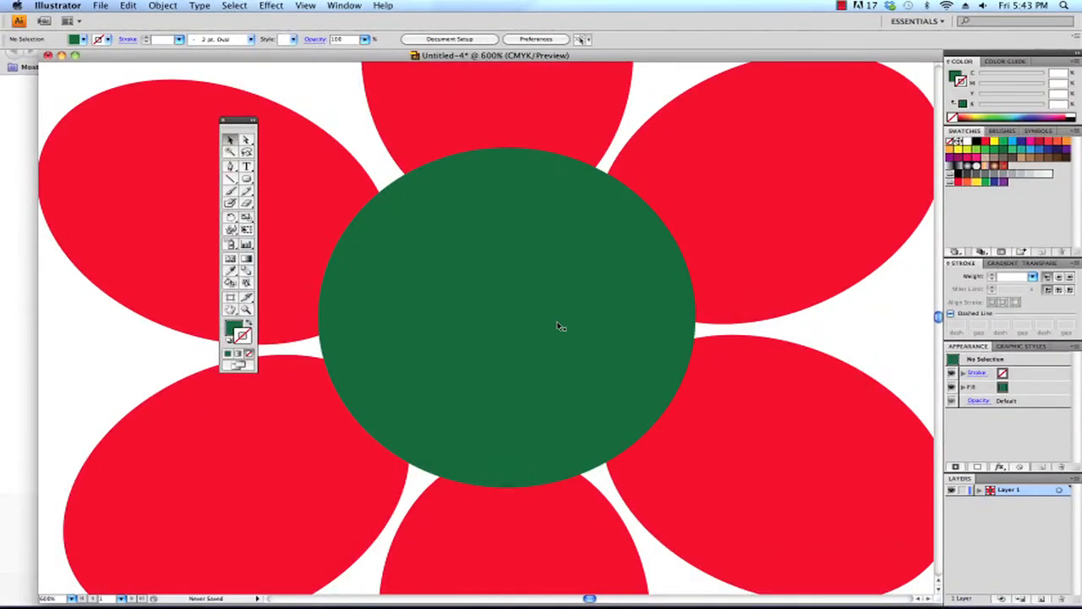
Apply an orange stroke to the green central circle and set its weight to 8 pt.
left_click(603, 335)
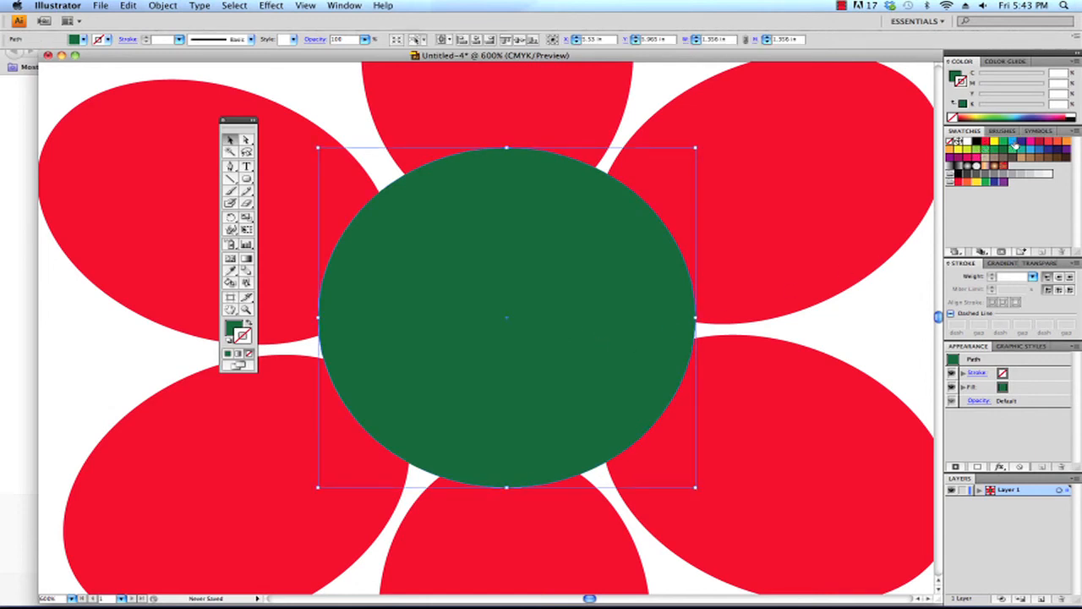
left_click(950, 150)
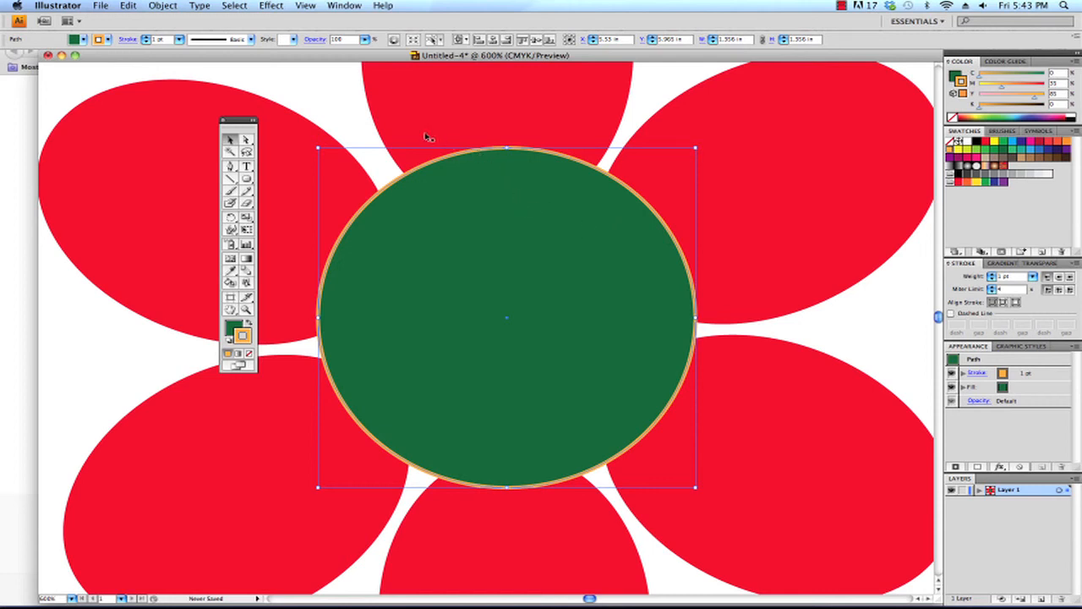
left_click(147, 38)
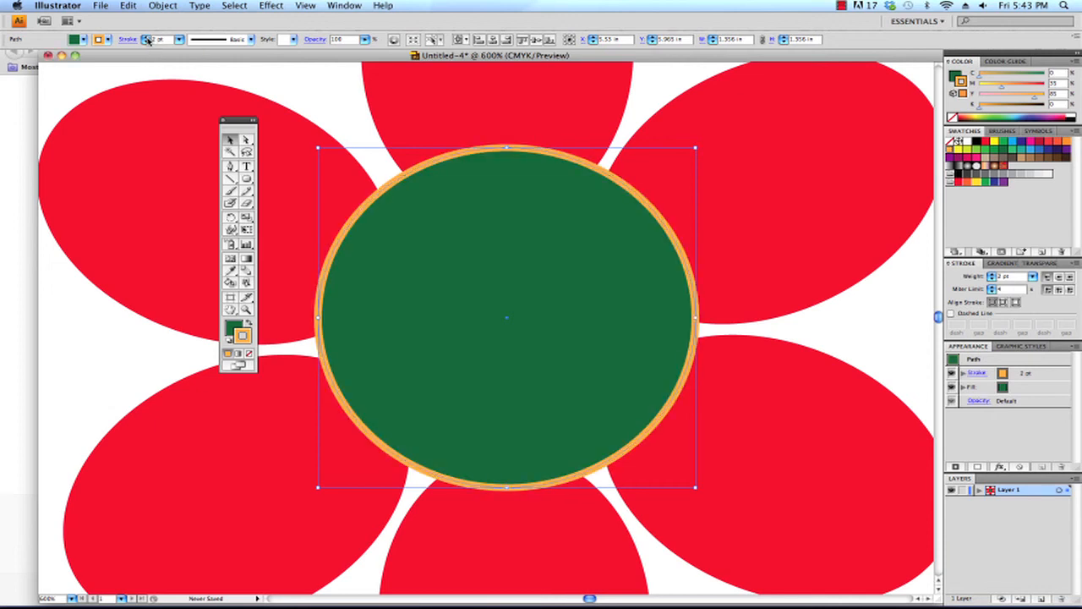
left_click(147, 38)
left_click(148, 38)
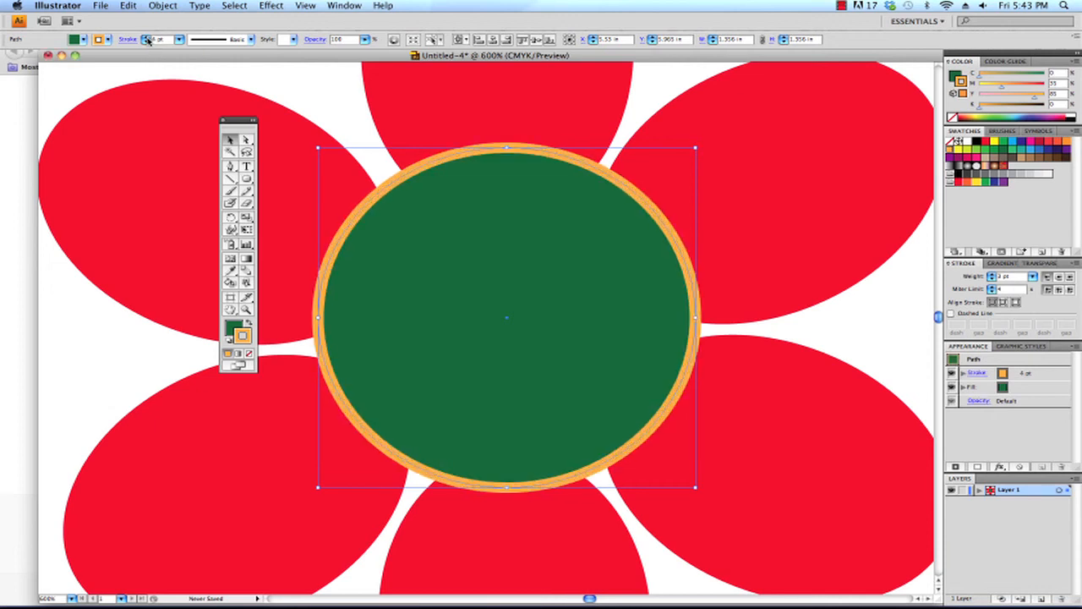
left_click(153, 41)
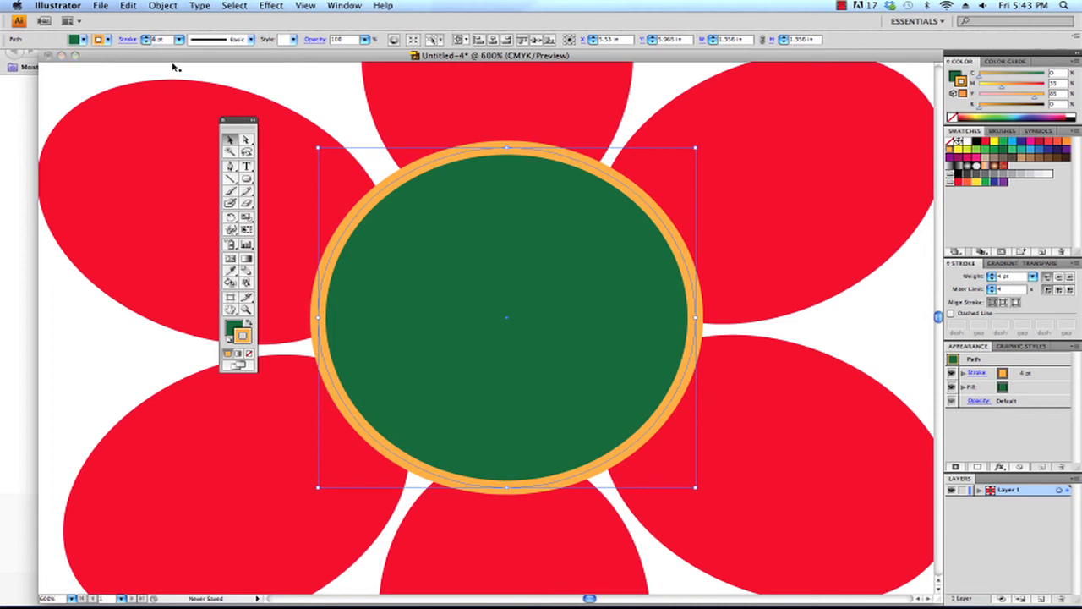
type("8pt")
key("Return")
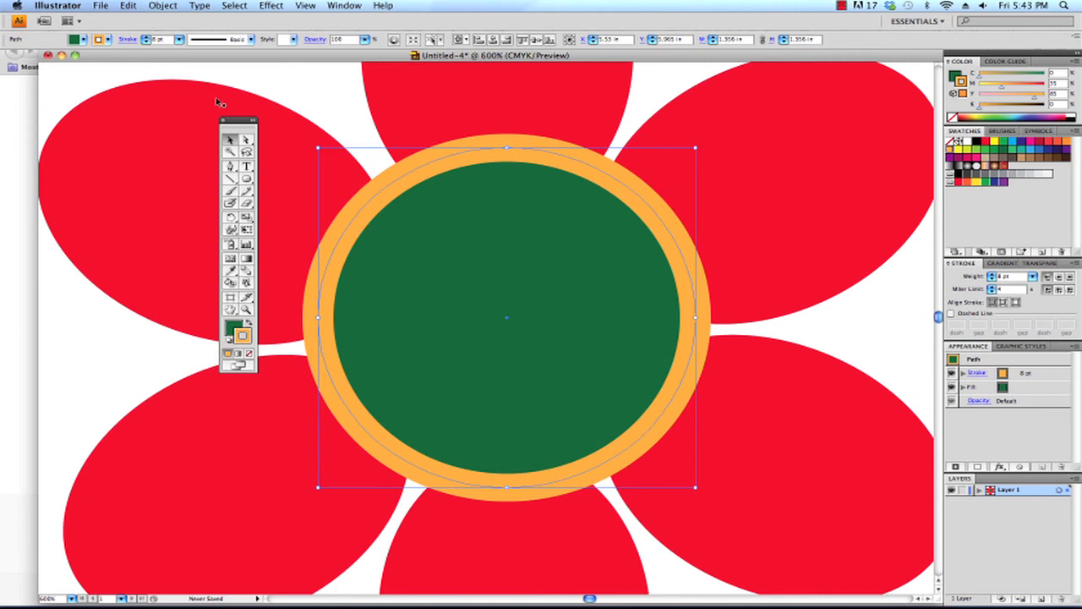
Try a 20 pt stroke weight on the central circle, settle on 3 pt, and deselect it.
left_click(180, 41)
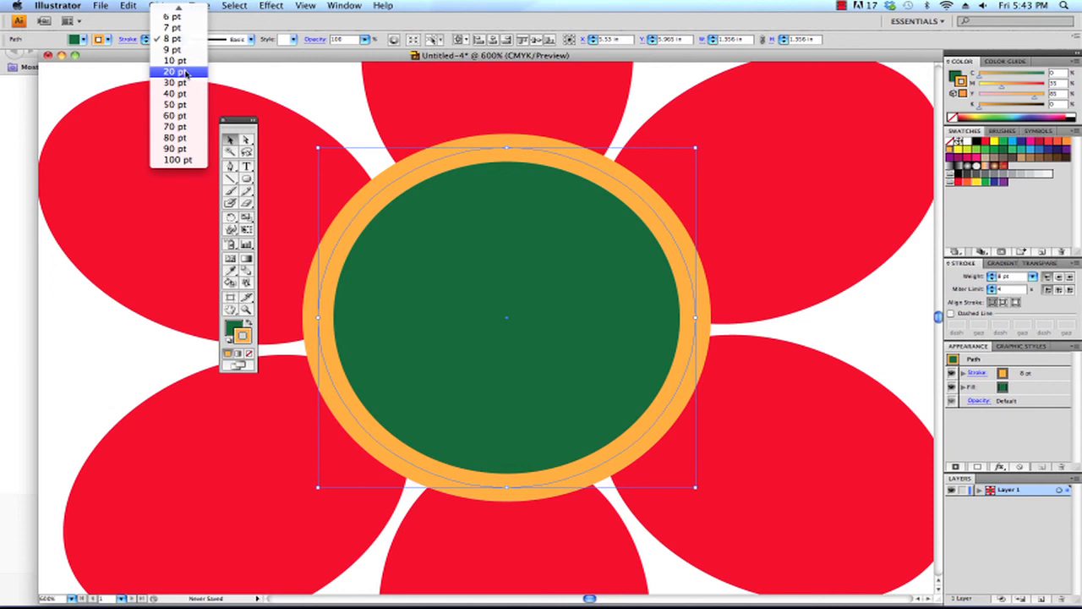
left_click(186, 73)
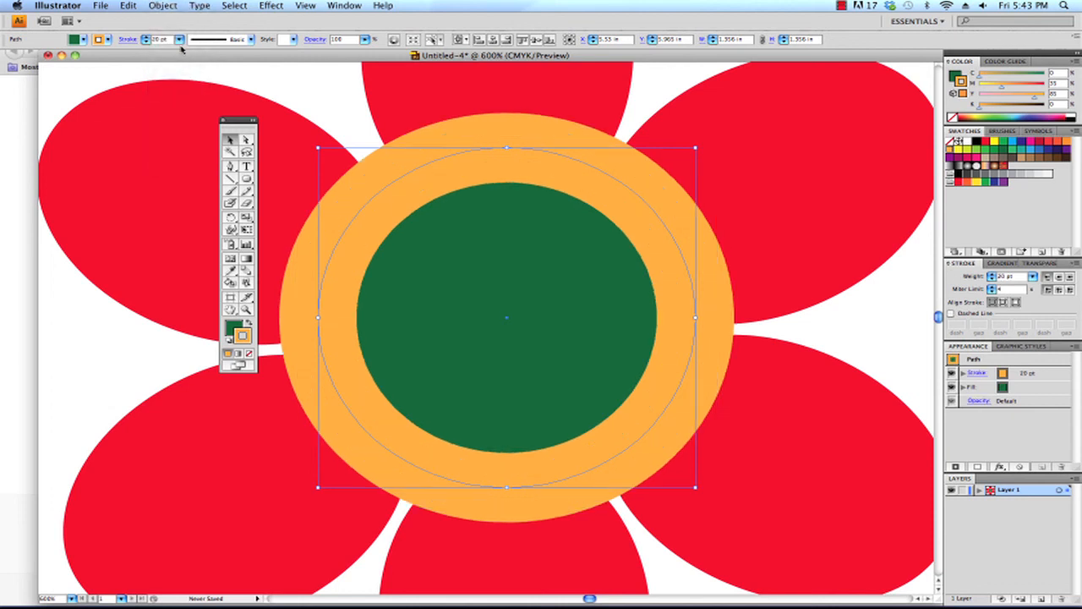
left_click(179, 39)
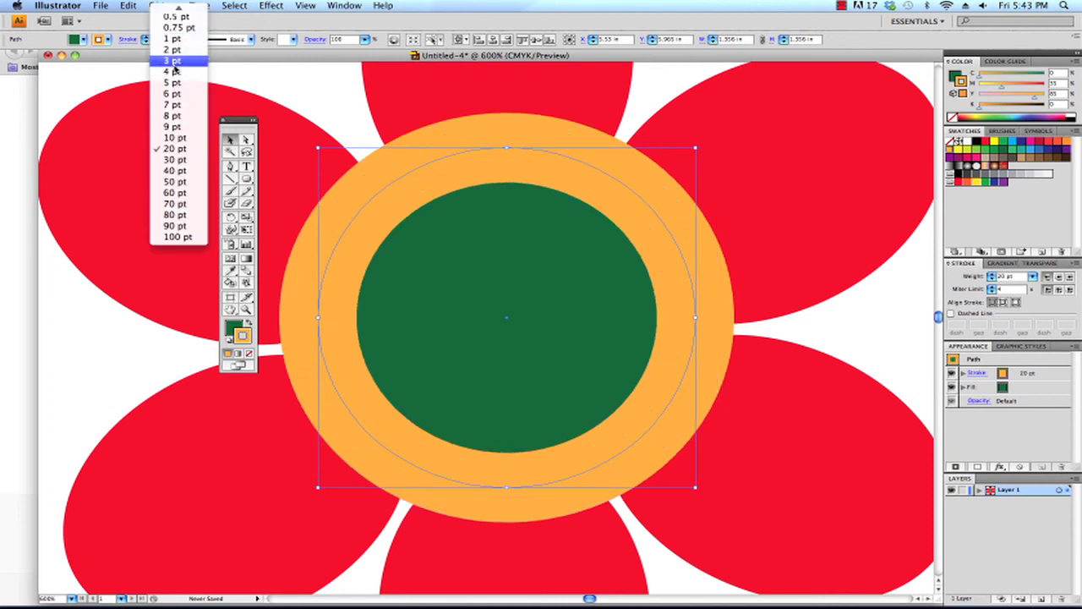
left_click(175, 61)
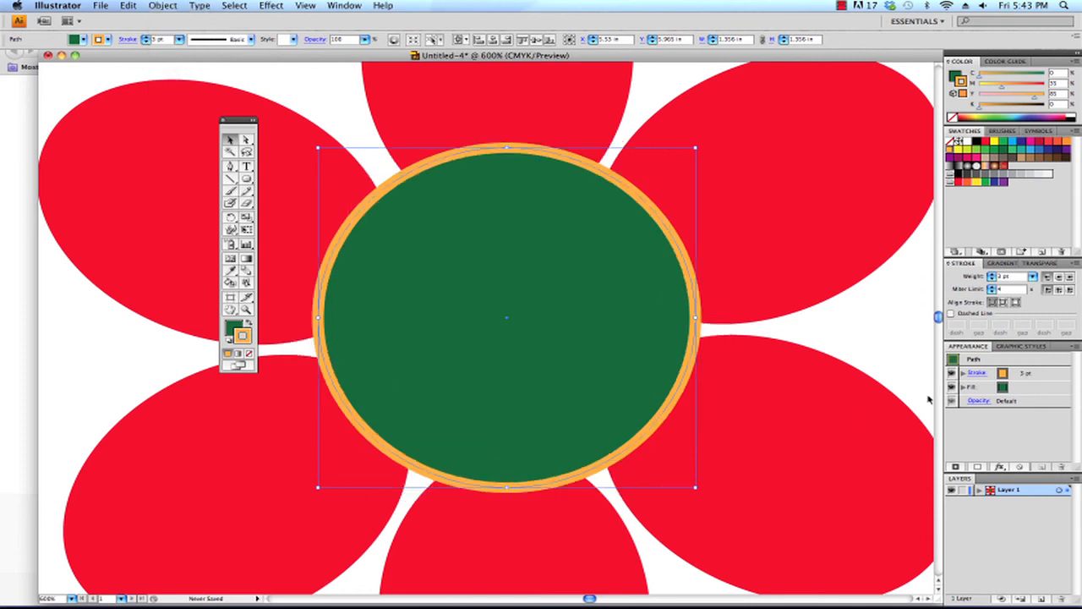
left_click(875, 357)
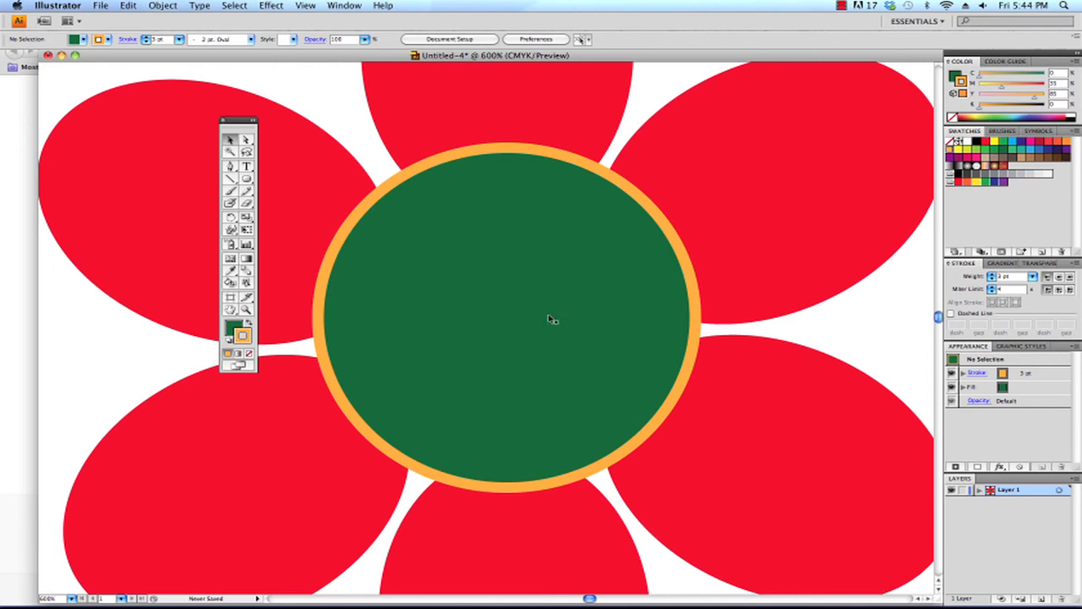
Reselect the central circle, make its fill the active attribute instead of the stroke, and deselect it.
left_click(401, 314)
key("x")
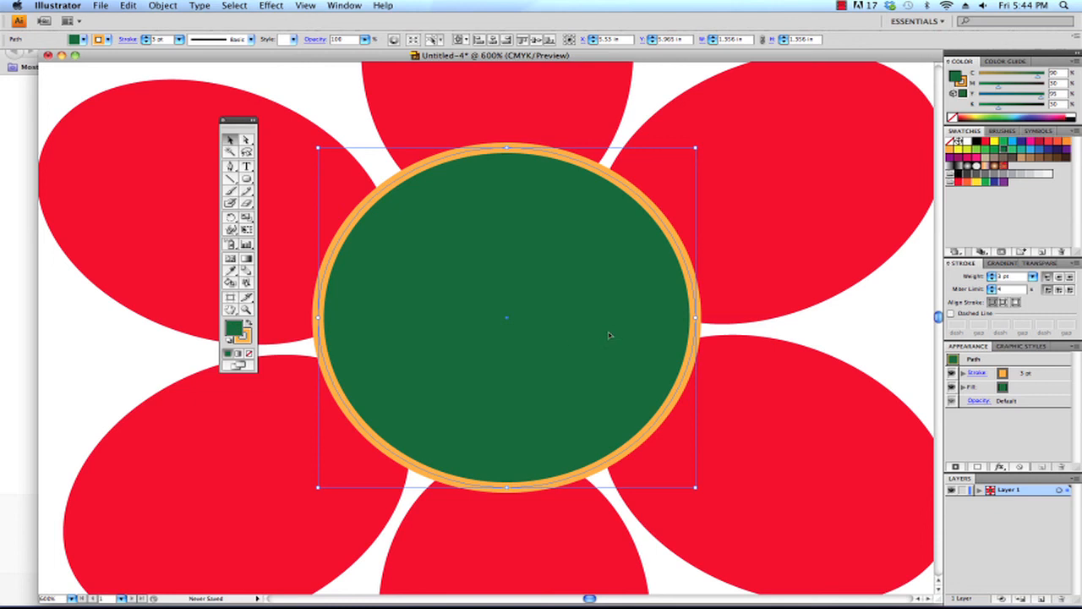
left_click(875, 329)
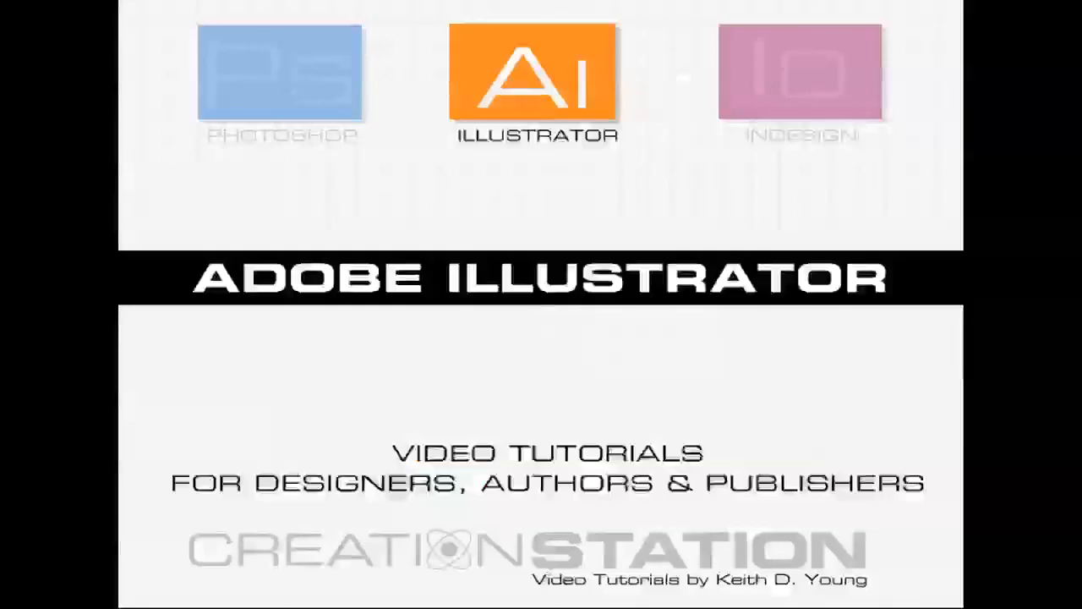